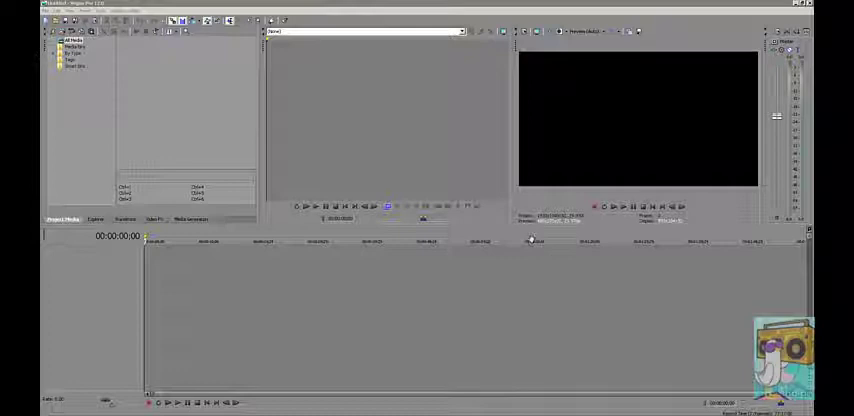
Browse the menu bar, then choose Options > Preferences to reach the General page
{"action": "left_click", "coordinate": [57, 11]}
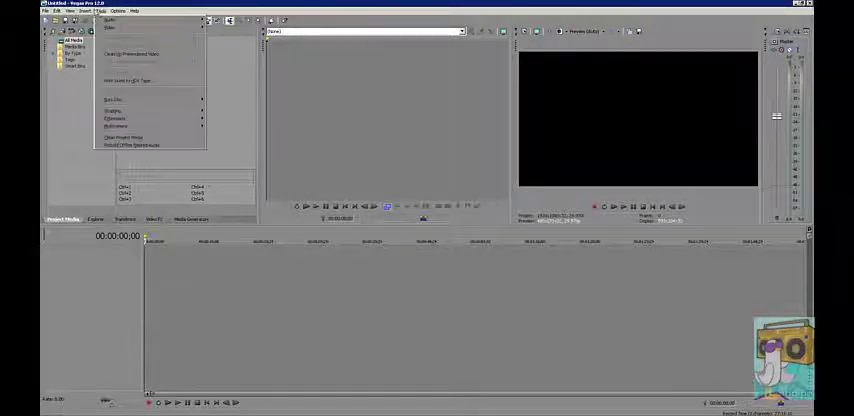
{"action": "left_click", "coordinate": [69, 4]}
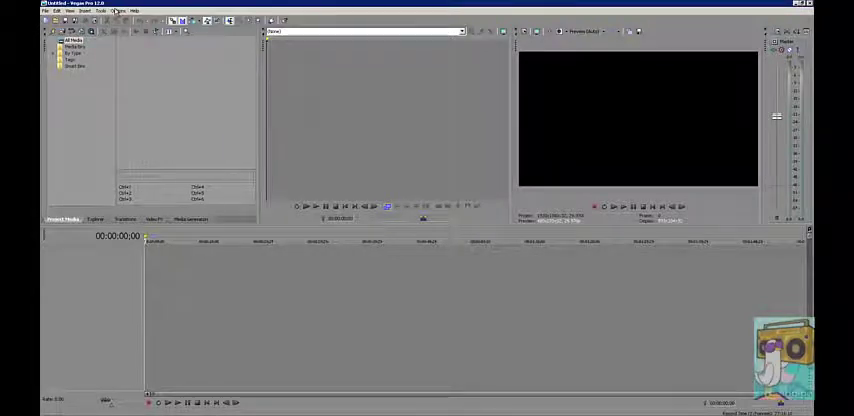
{"action": "left_click", "coordinate": [101, 10]}
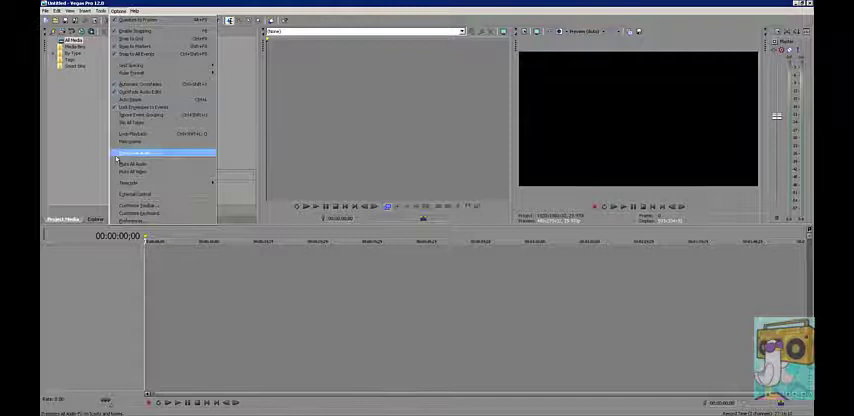
{"action": "left_click", "coordinate": [135, 221]}
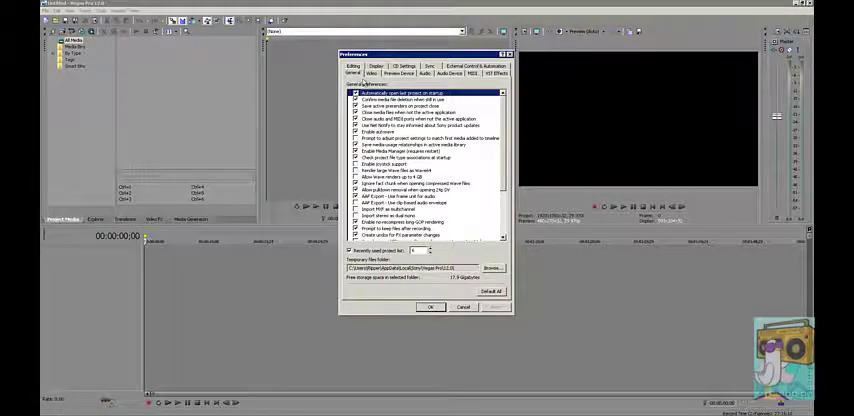
On the Video page, select the Dynamic RAM Preview max value to set it to 0
{"action": "left_click", "coordinate": [371, 74]}
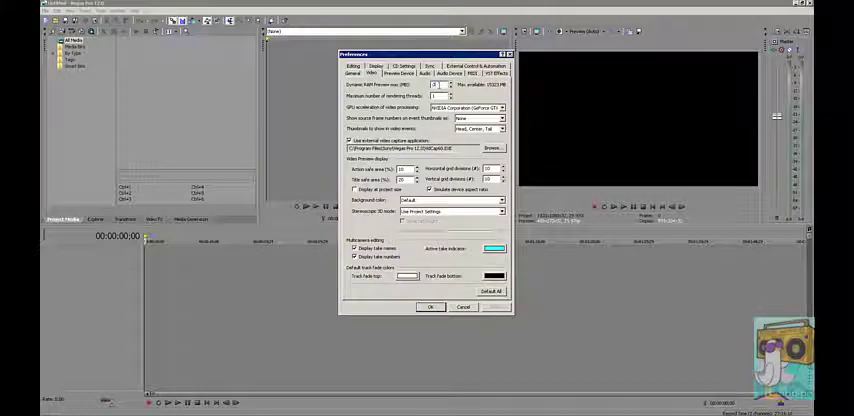
{"action": "double_click", "coordinate": [434, 85]}
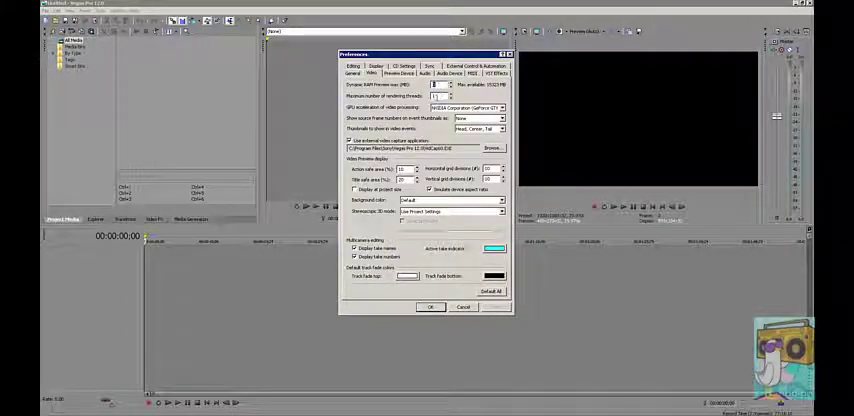
{"action": "type", "text": "0"}
Confirm the edited video preferences with OK, then dismiss a briefly opened menu
{"action": "left_click", "coordinate": [428, 306]}
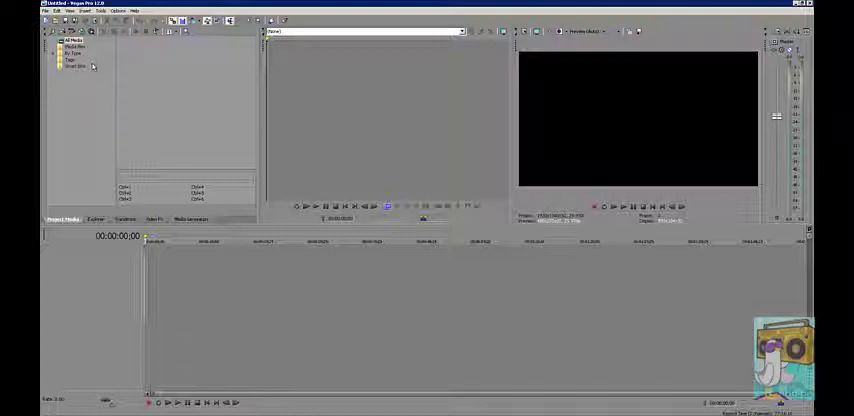
{"action": "left_click", "coordinate": [44, 11]}
{"action": "key", "text": "Escape"}
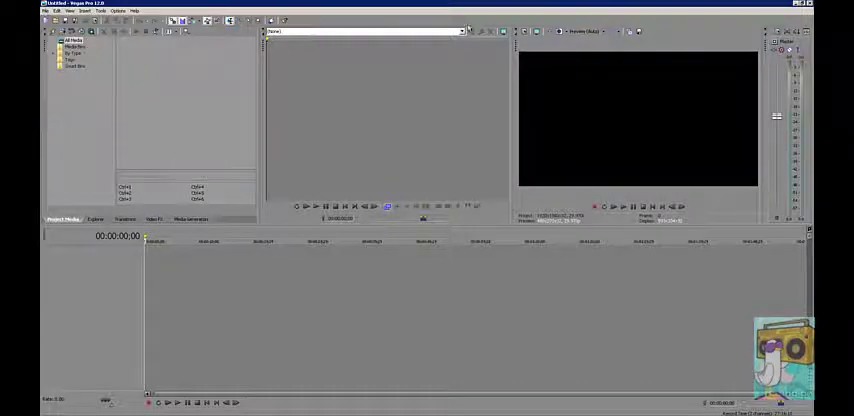